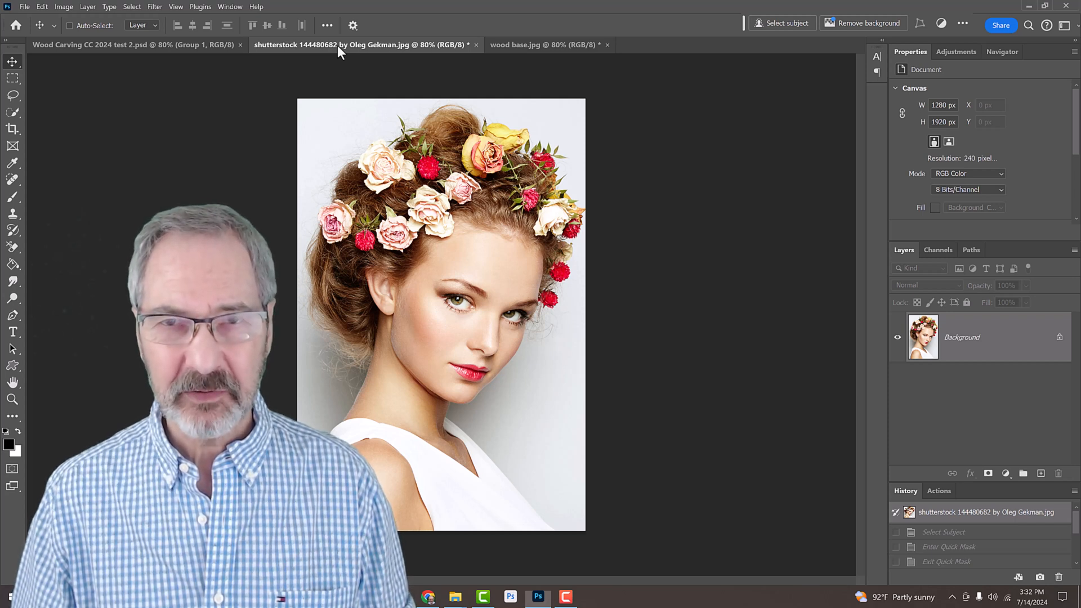
Step: Move the flower-crown portrait into the wood base document as a layer above the wood Background
key(v)
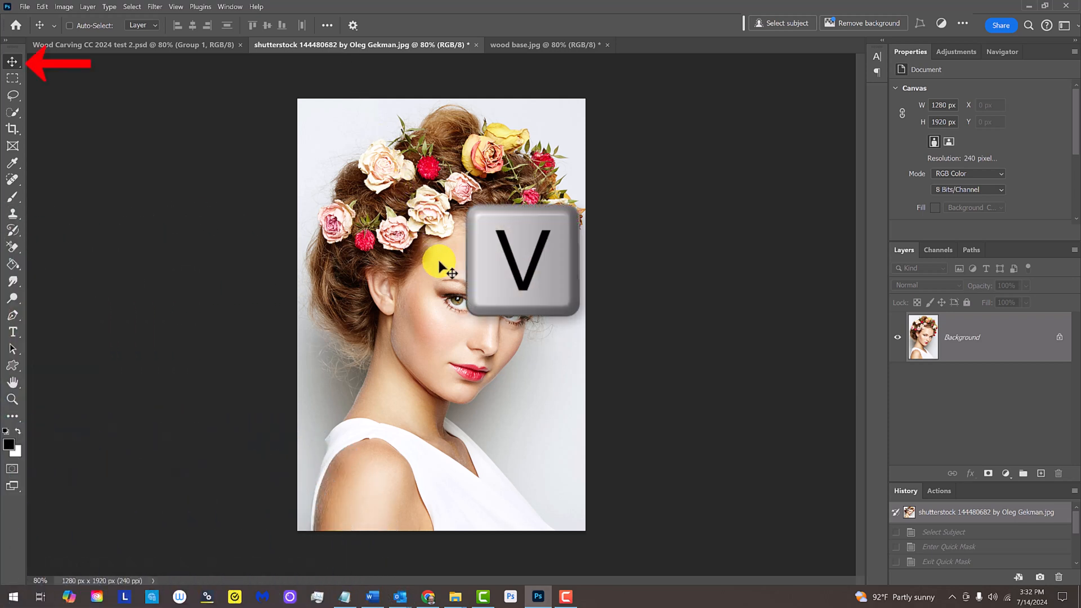
drag(438, 260, 510, 53)
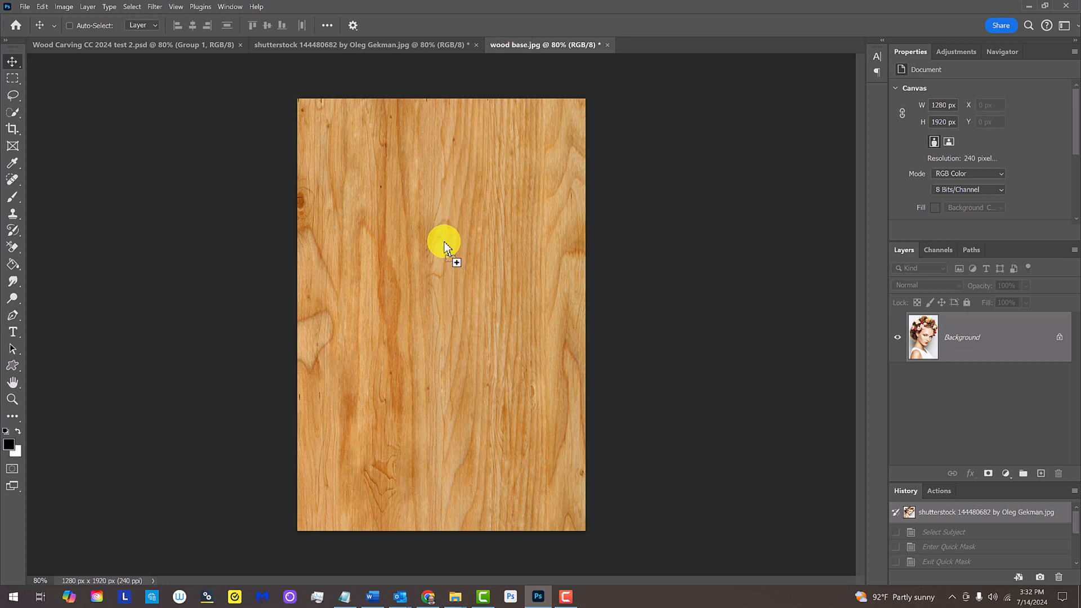
drag(491, 114, 443, 282)
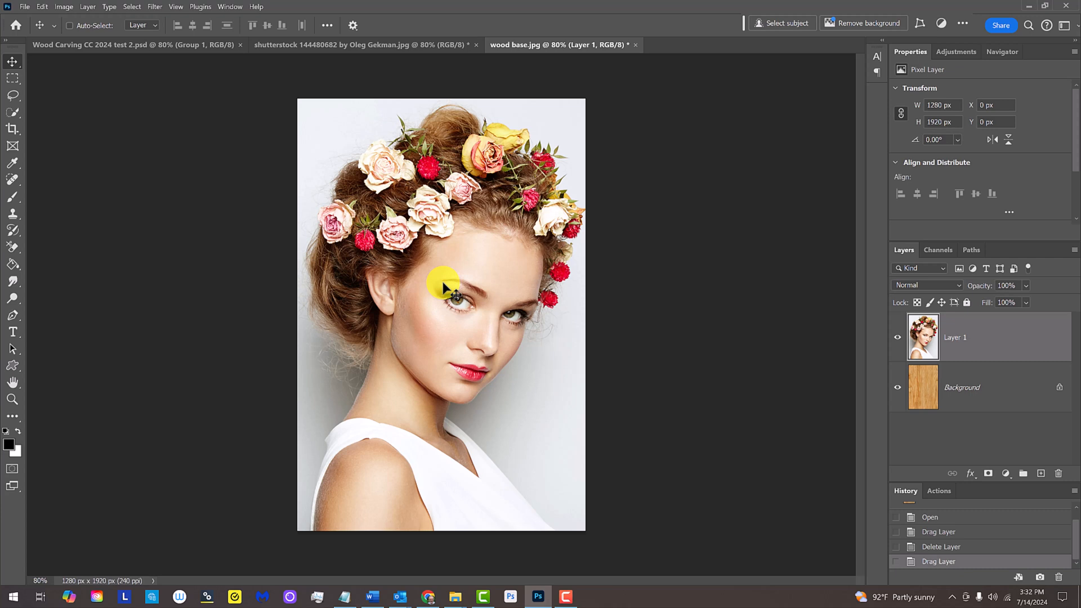
key(ctrl+t)
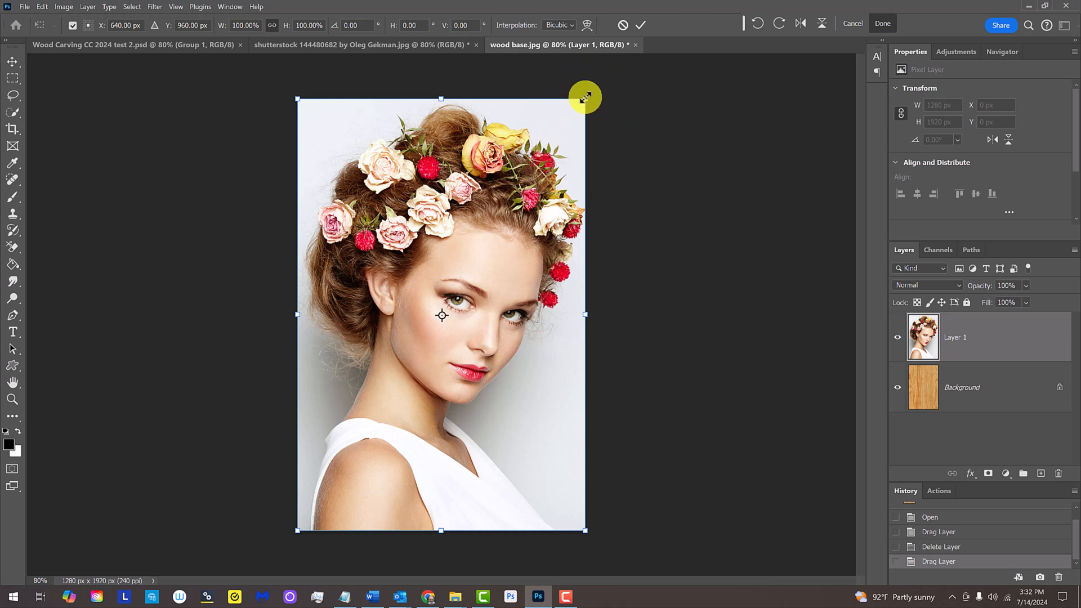
key(alt)
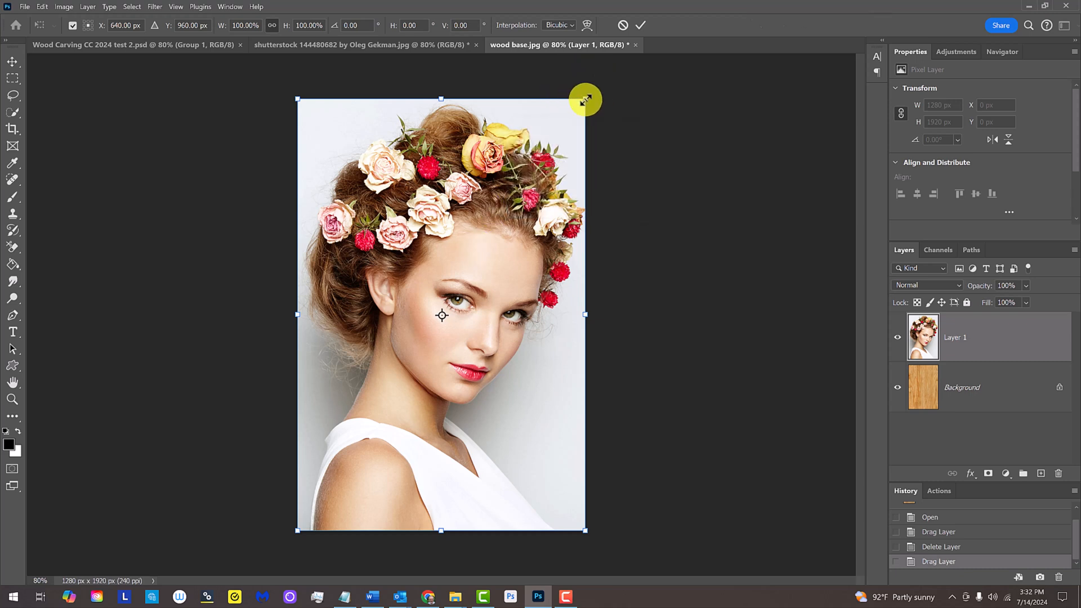
drag(586, 98, 620, 75)
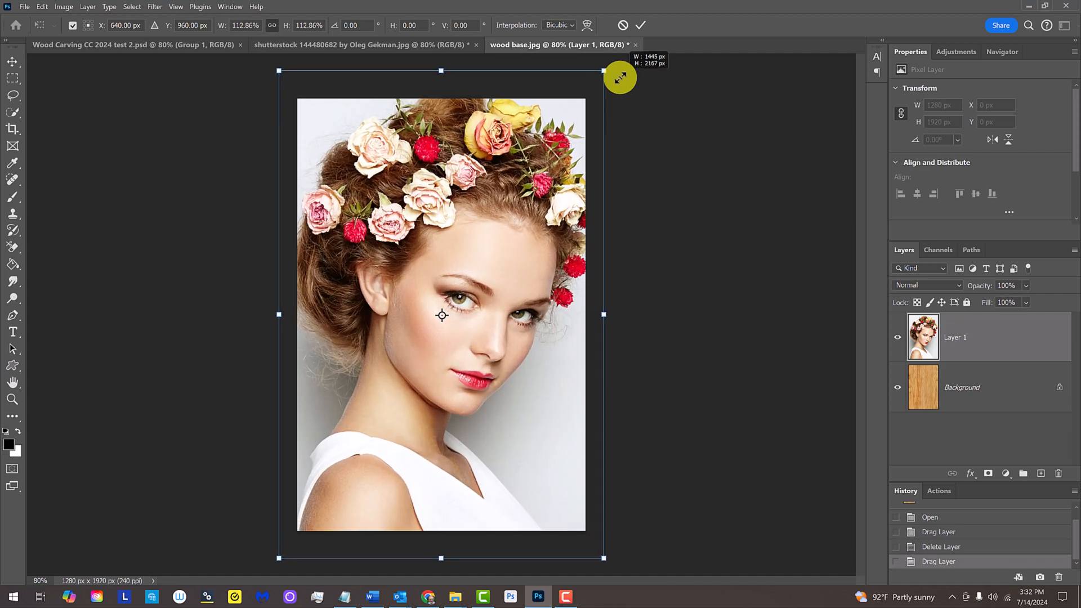
mouse_move(541, 141)
mouse_down()
mouse_move(522, 162)
mouse_move(537, 161)
mouse_up()
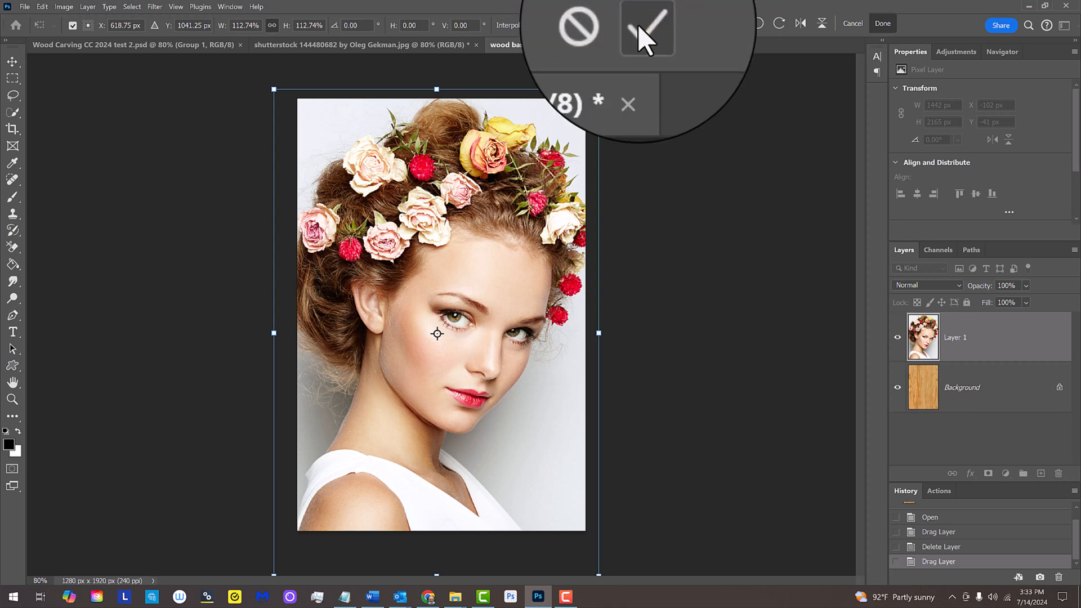
key(Return)
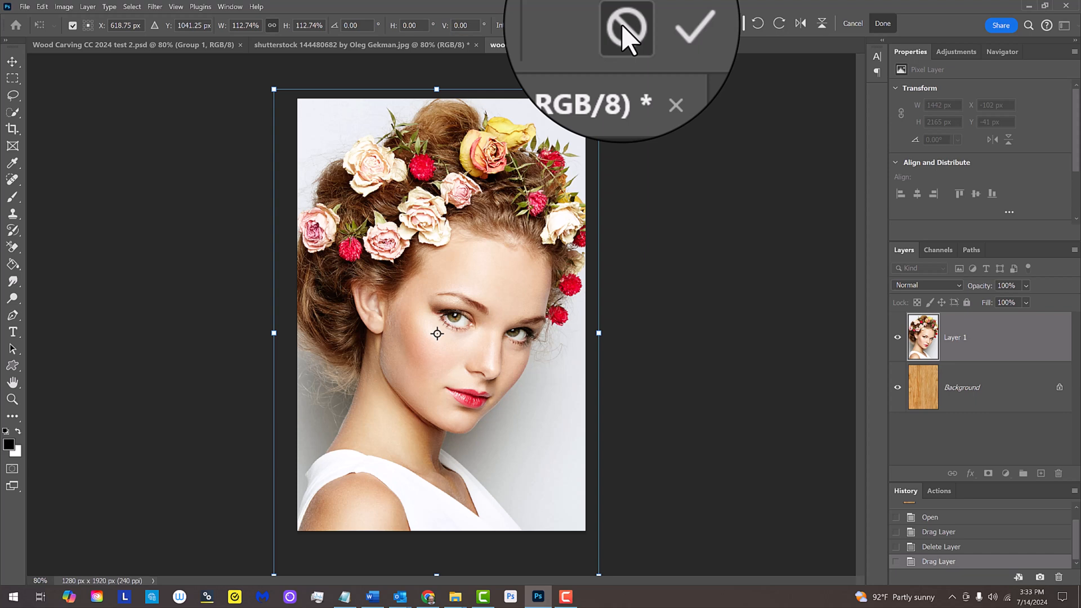
click(623, 25)
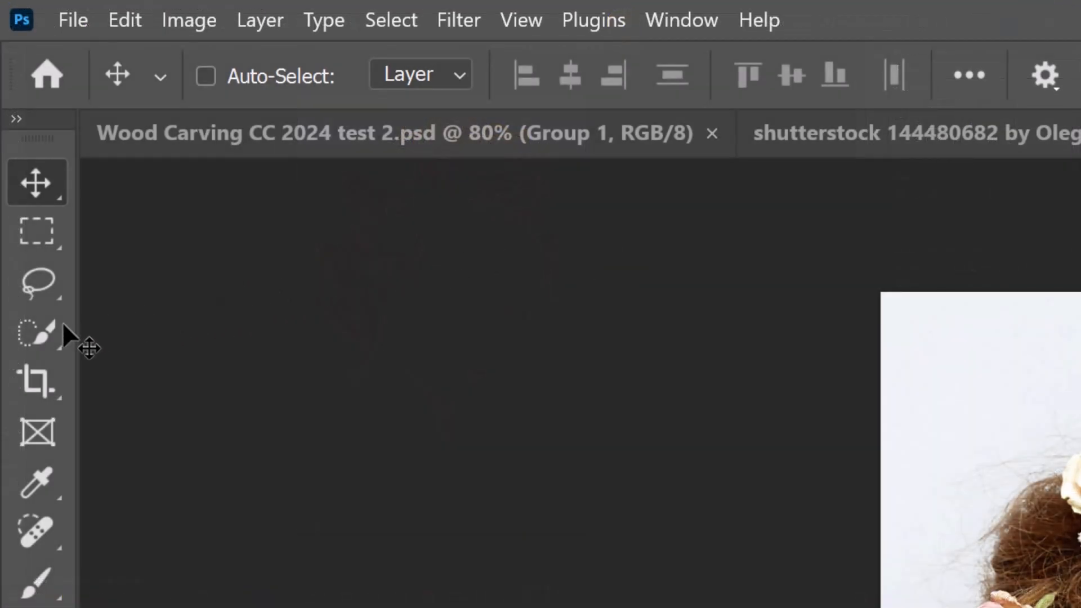
Step: Select the woman and her flower crown with Quick Selection's Select Subject
click(39, 331)
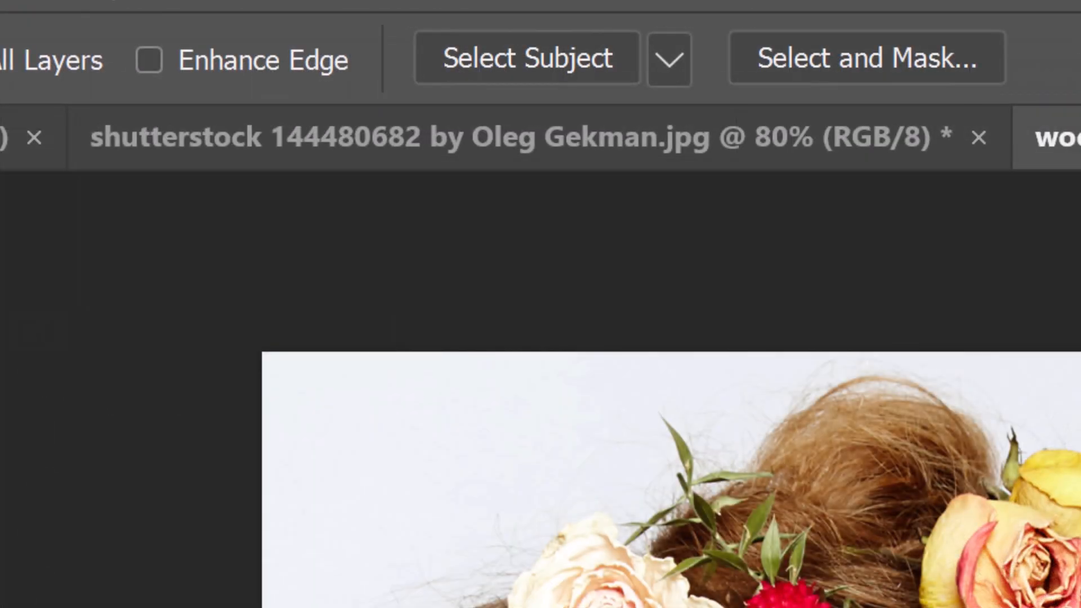
click(528, 63)
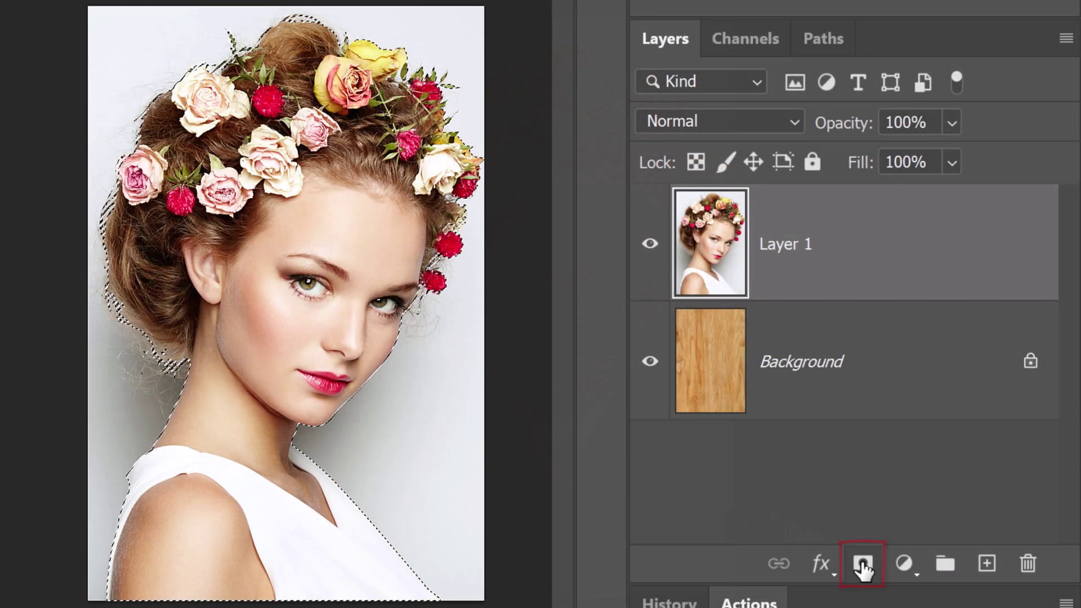
Step: Mask out the portrait's backdrop and fill a new Layer 2 beneath it with solid white
click(862, 566)
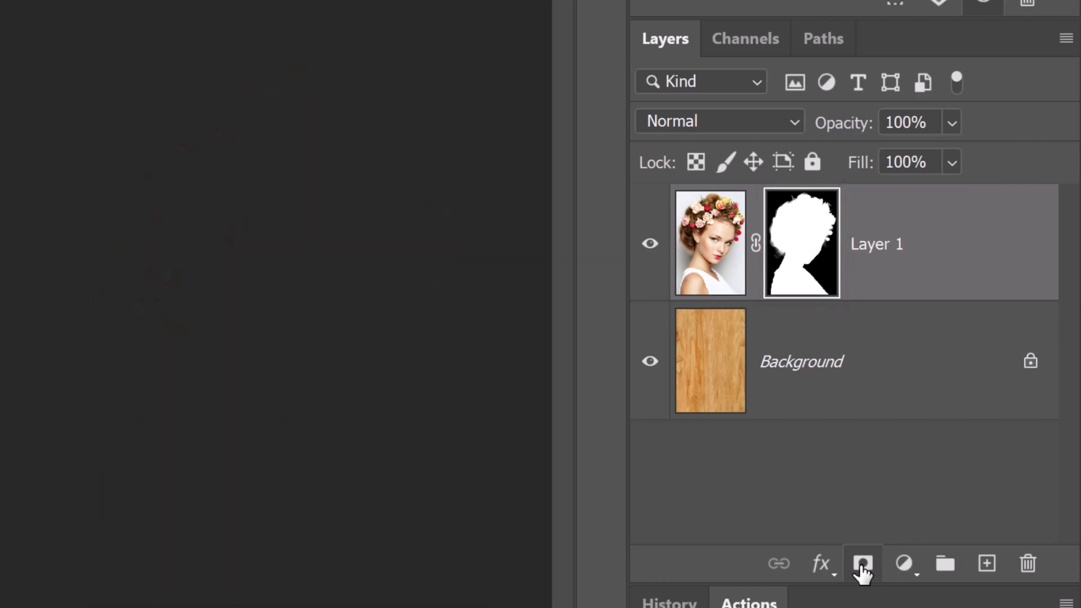
ctrl+click(986, 564)
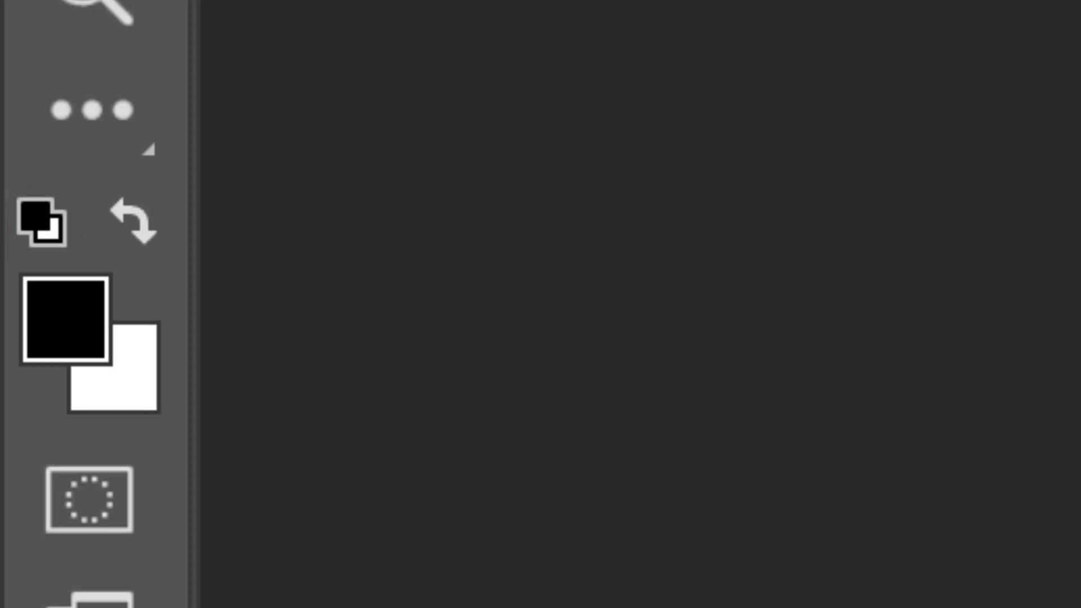
key(x)
key(ctrl+Delete)
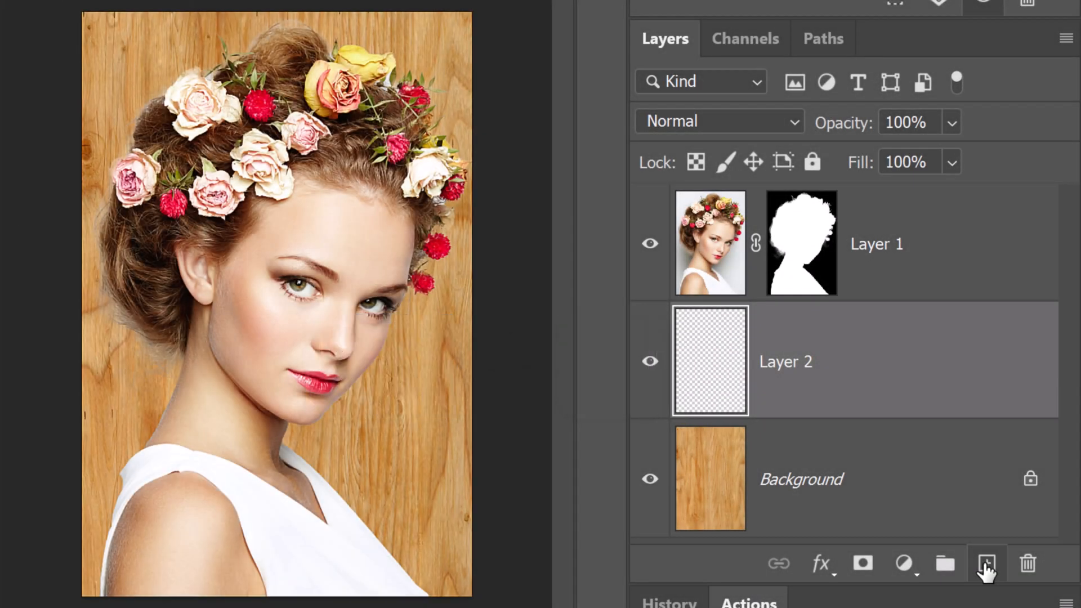
key(ctrl+Delete)
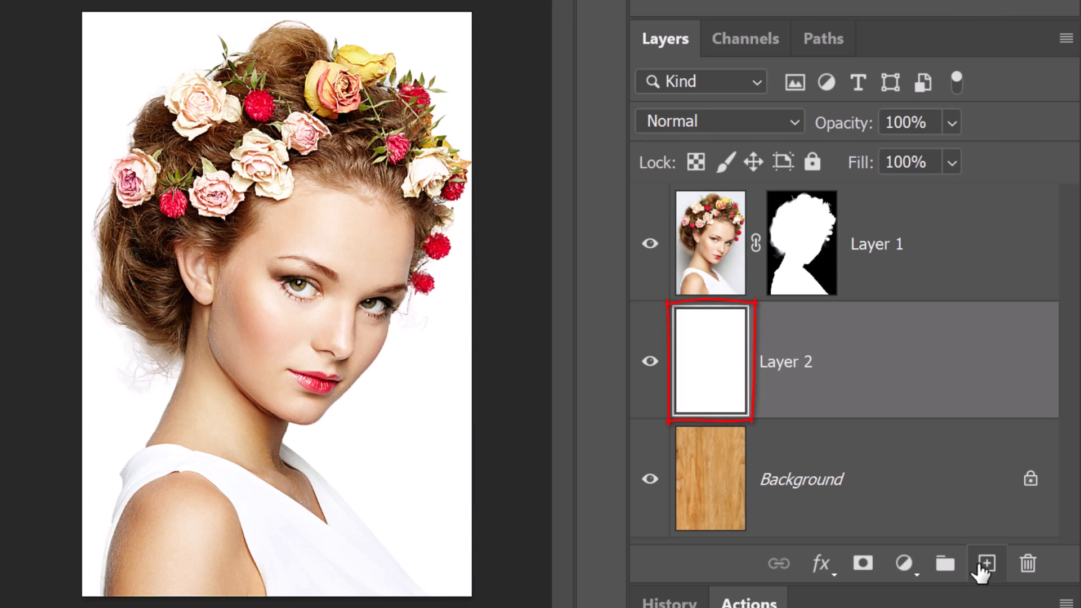
Step: Add a Black & White adjustment layer above Layer 1 to turn the portrait grayscale
click(897, 280)
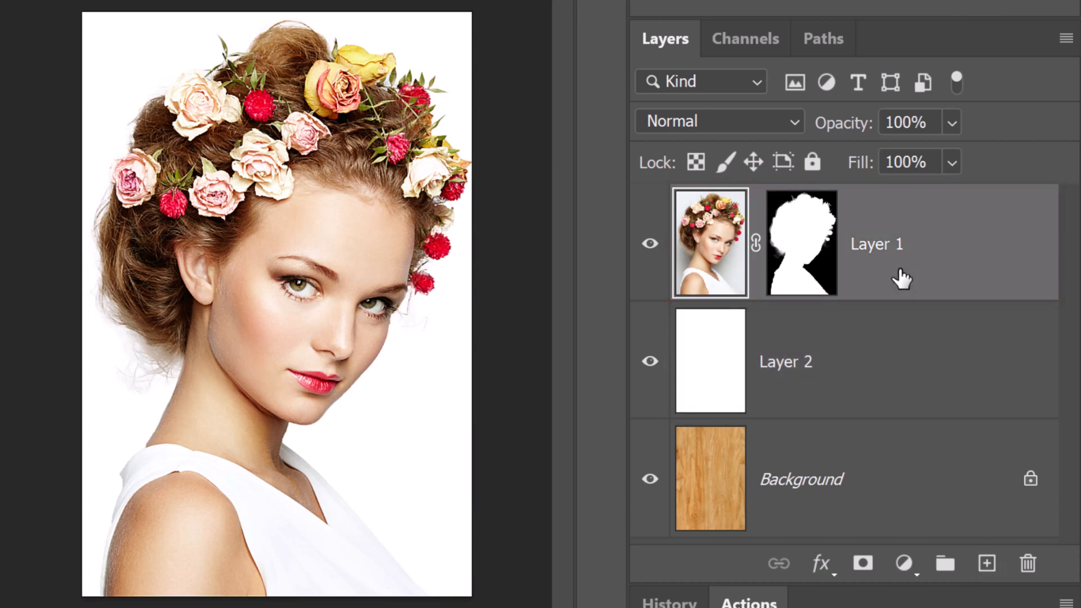
click(906, 566)
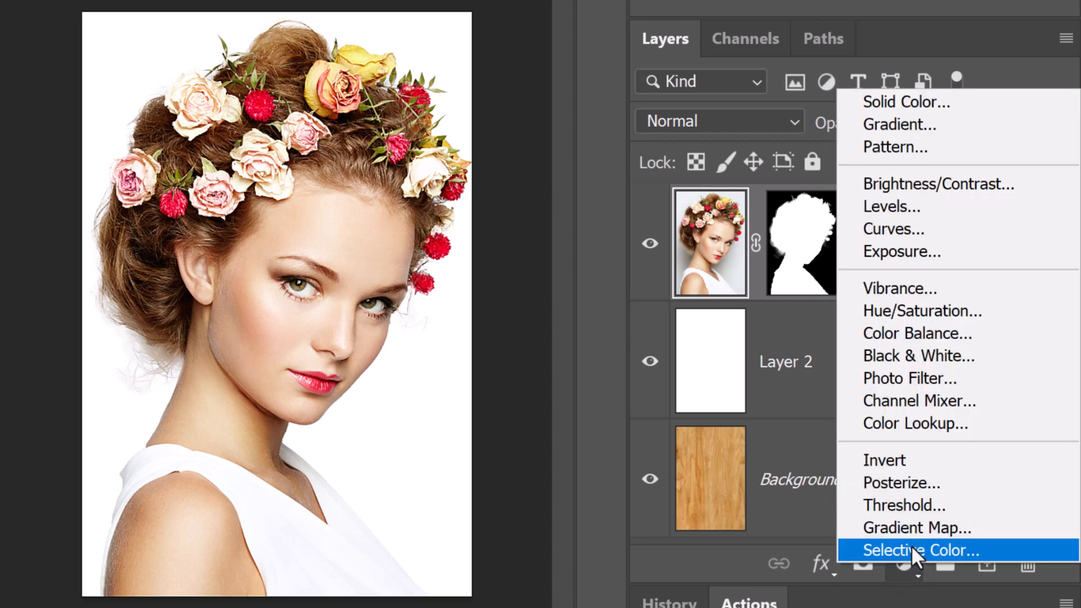
click(911, 359)
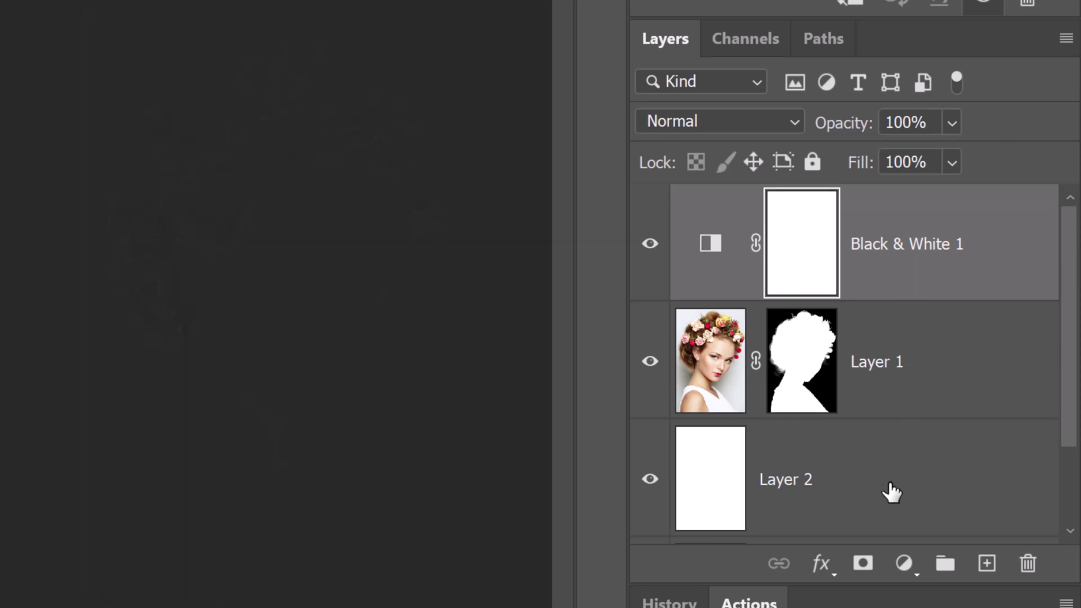
Step: Convert Layer 1, Layer 2 and Black & White 1 together into one smart object
shift+click(890, 499)
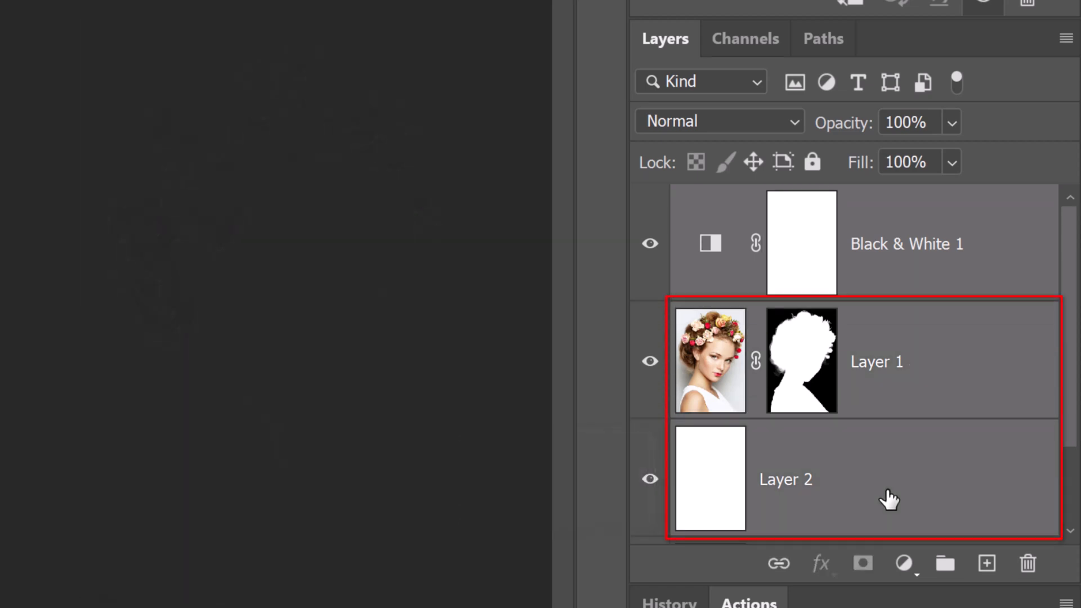
click(1063, 38)
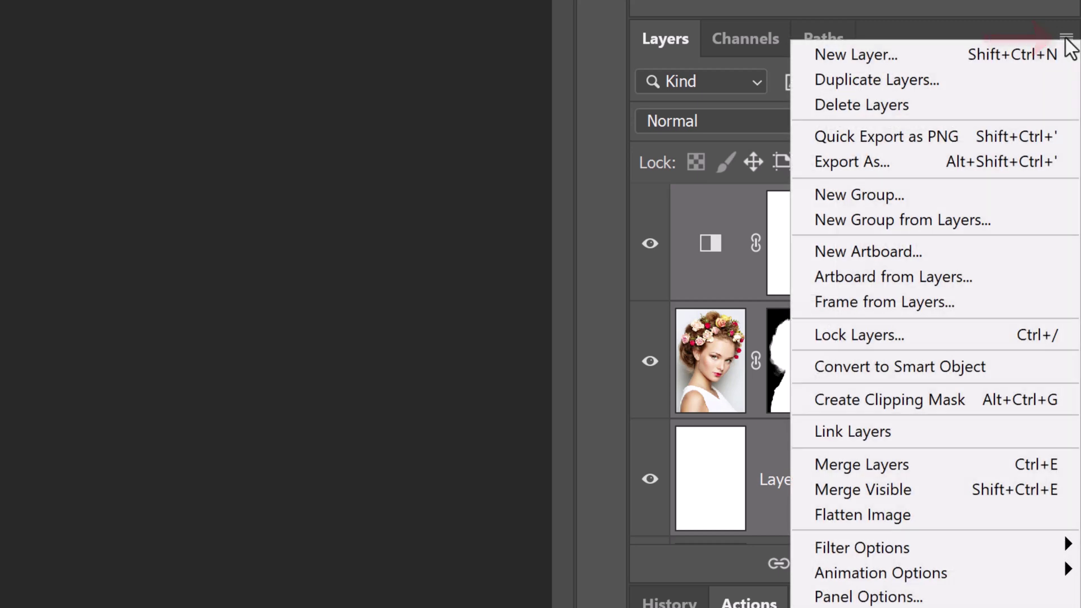
click(891, 364)
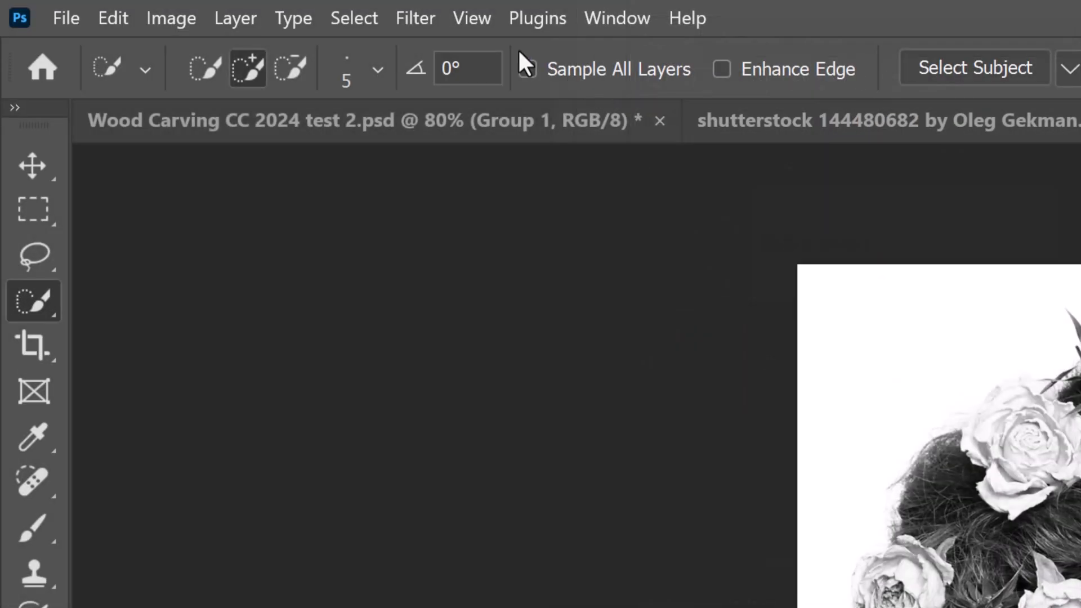
Step: Apply an Emboss filter to the smart object with Angle -135, Height 5 and Amount 500%
click(423, 19)
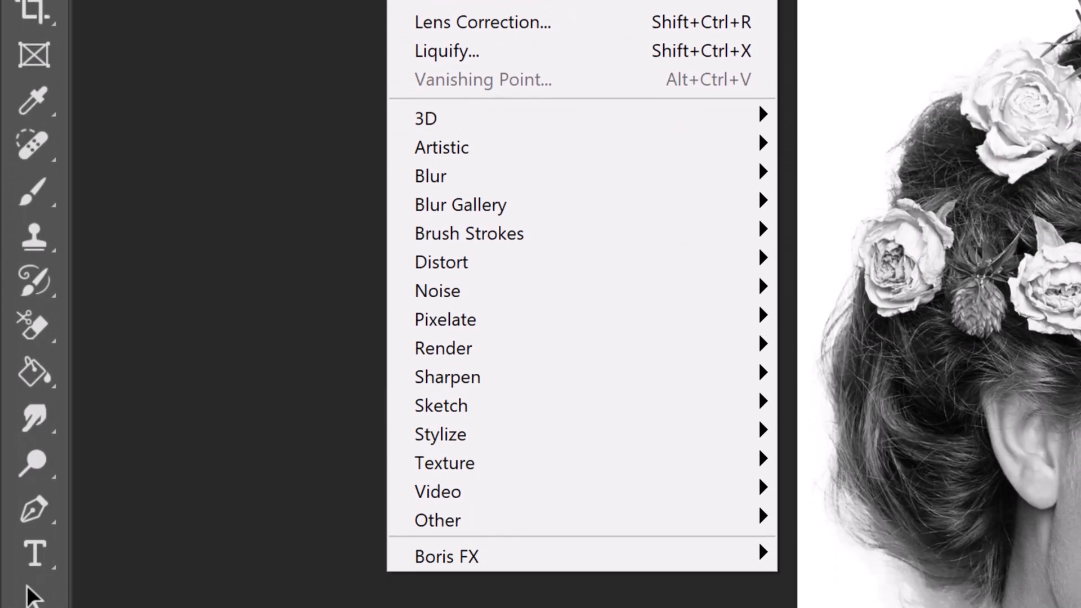
mouse_move(441, 414)
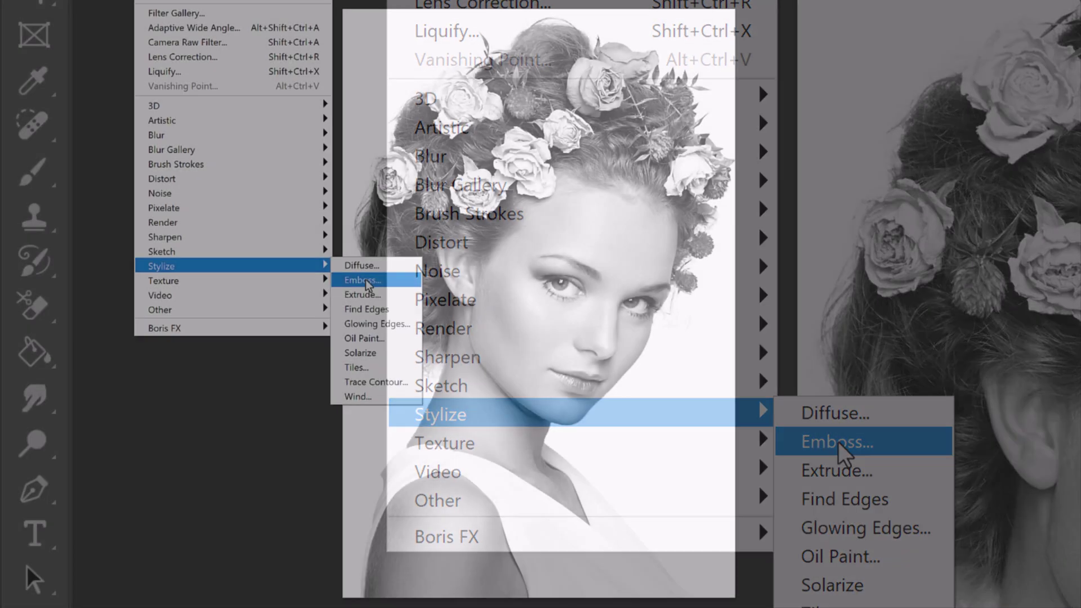
click(366, 282)
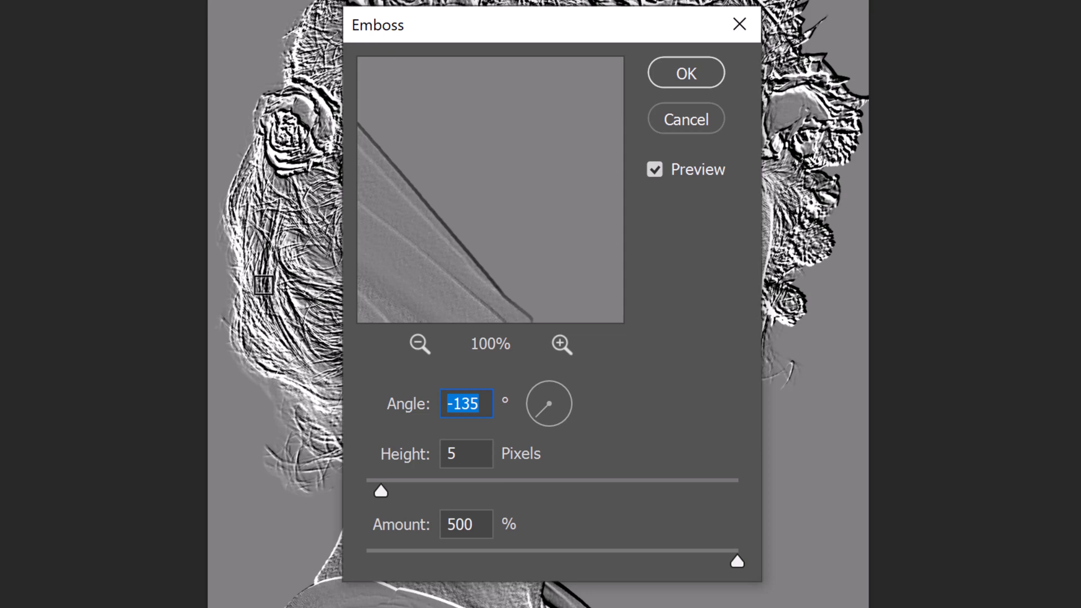
click(684, 73)
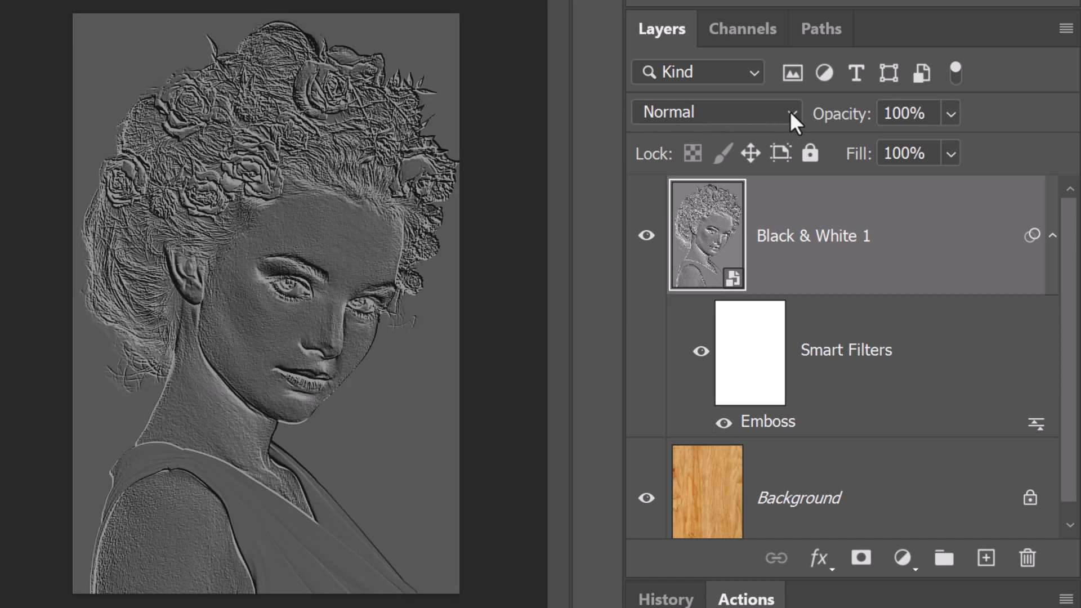
Step: Blend the embossed portrait in Soft Light and duplicate the smart object with Ctrl+J
click(792, 113)
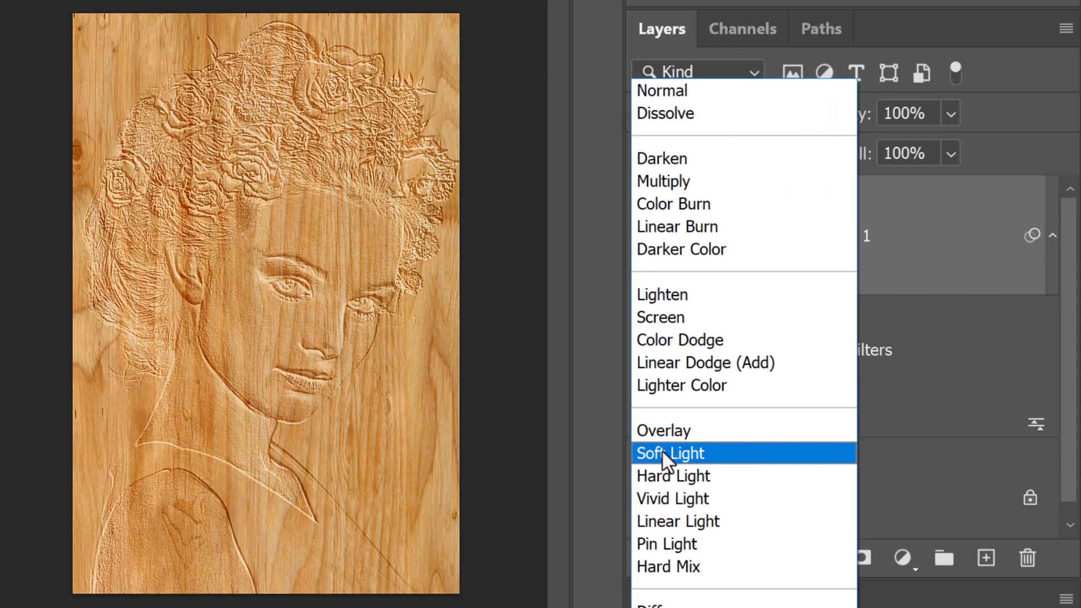
click(664, 456)
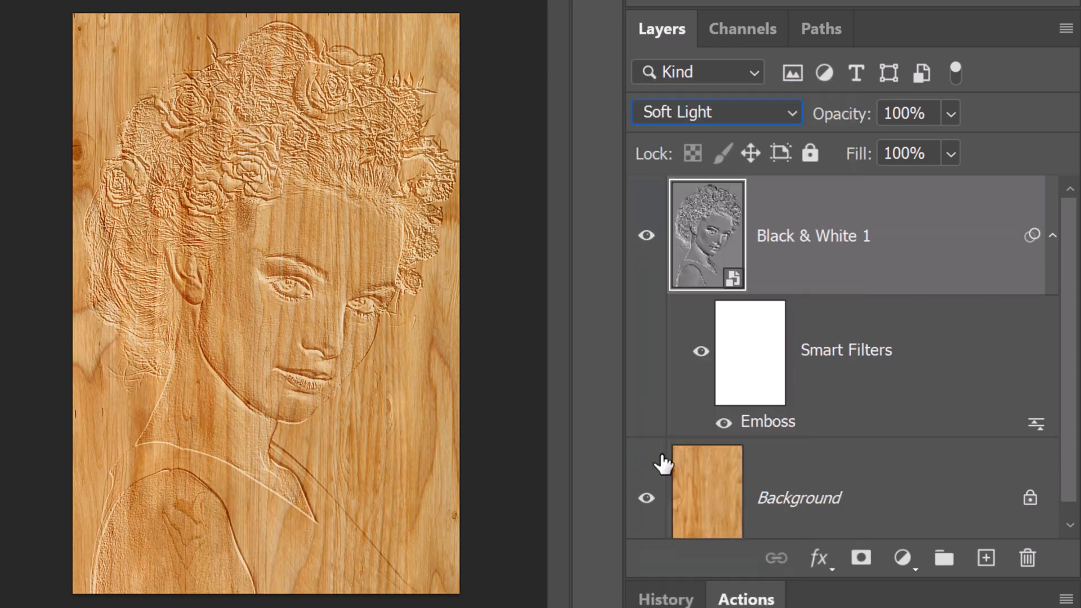
key(ctrl+j)
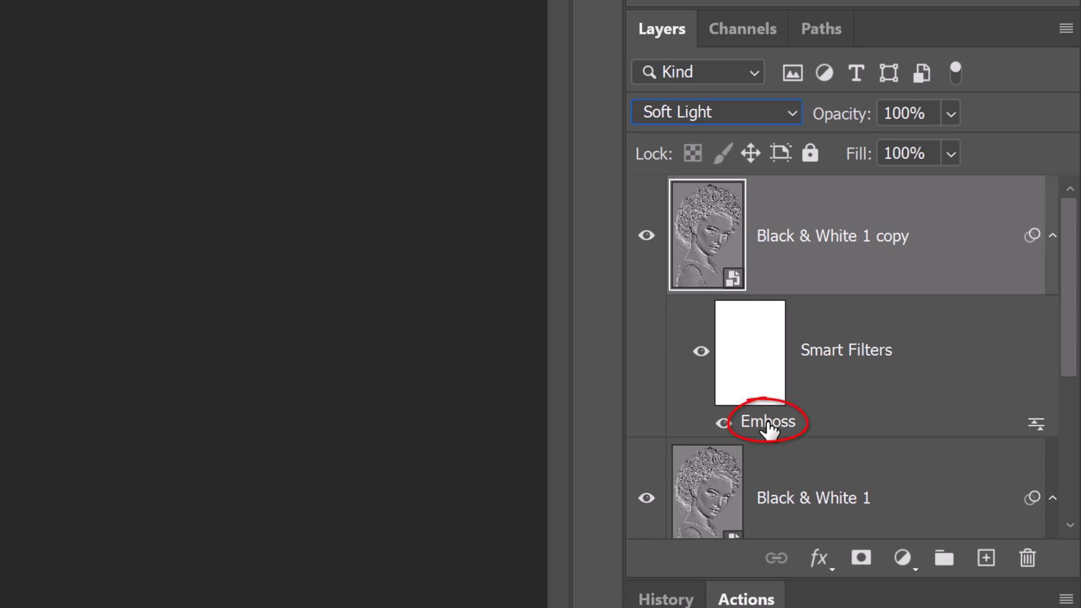
Step: Change the copy's Emboss filter to Height 8 pixels and Amount 200%
double_click(769, 429)
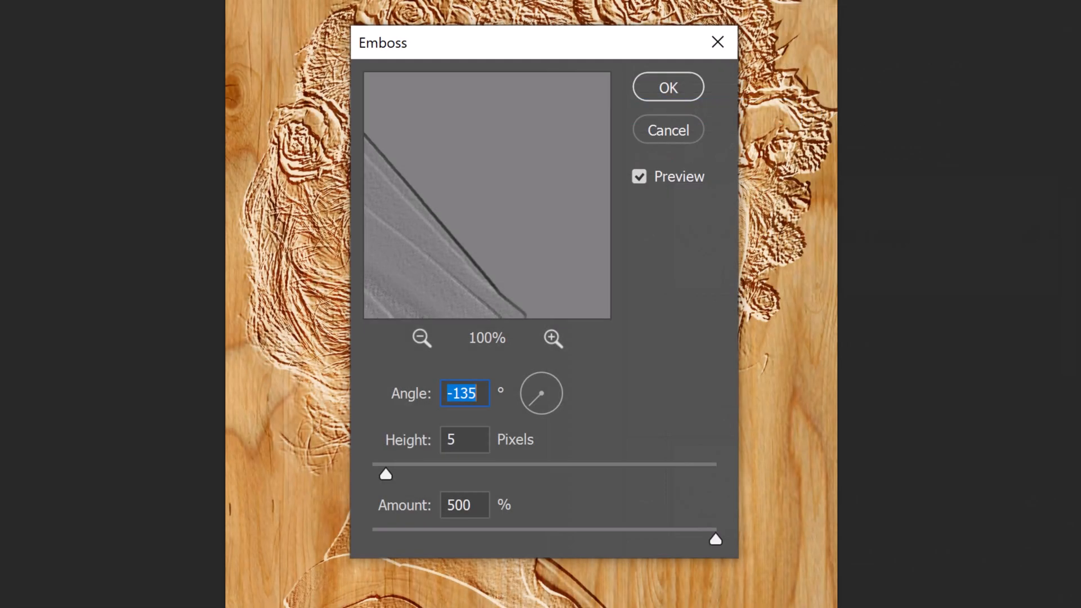
text(8)
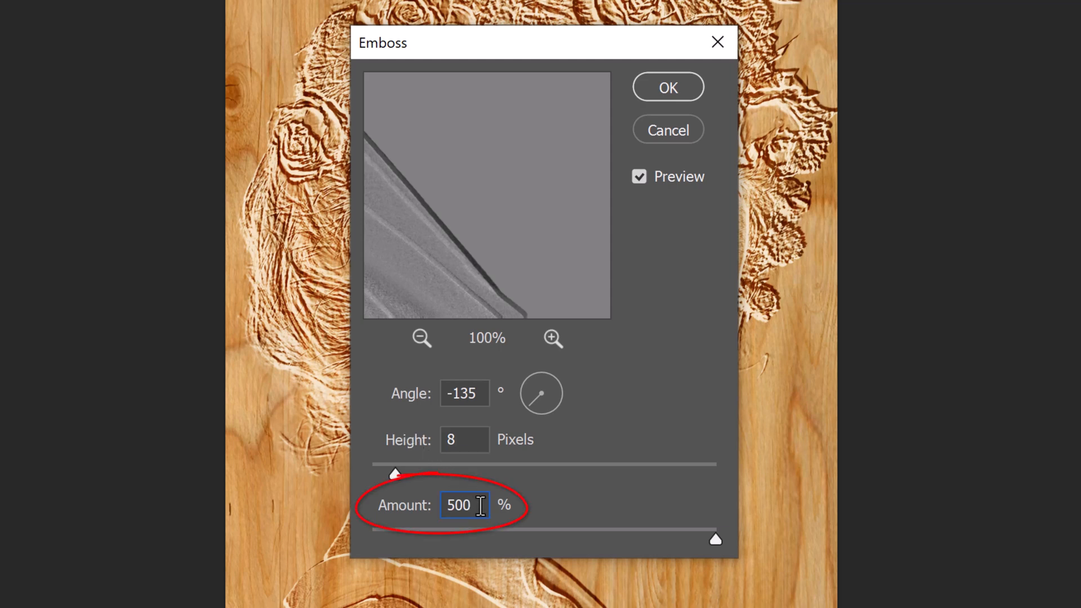
key(Tab)
text(200)
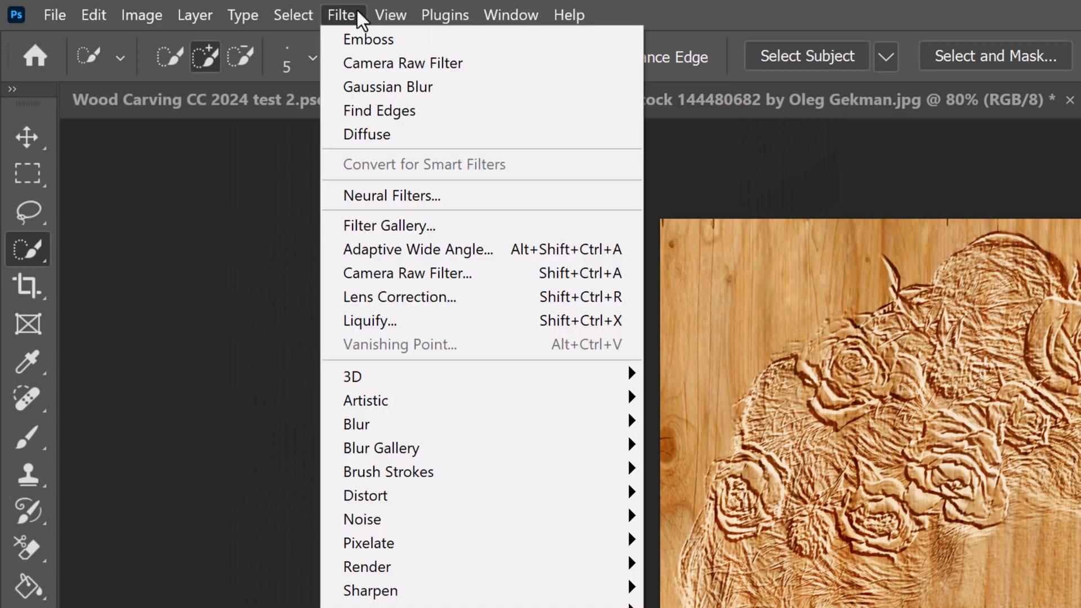
mouse_move(358, 424)
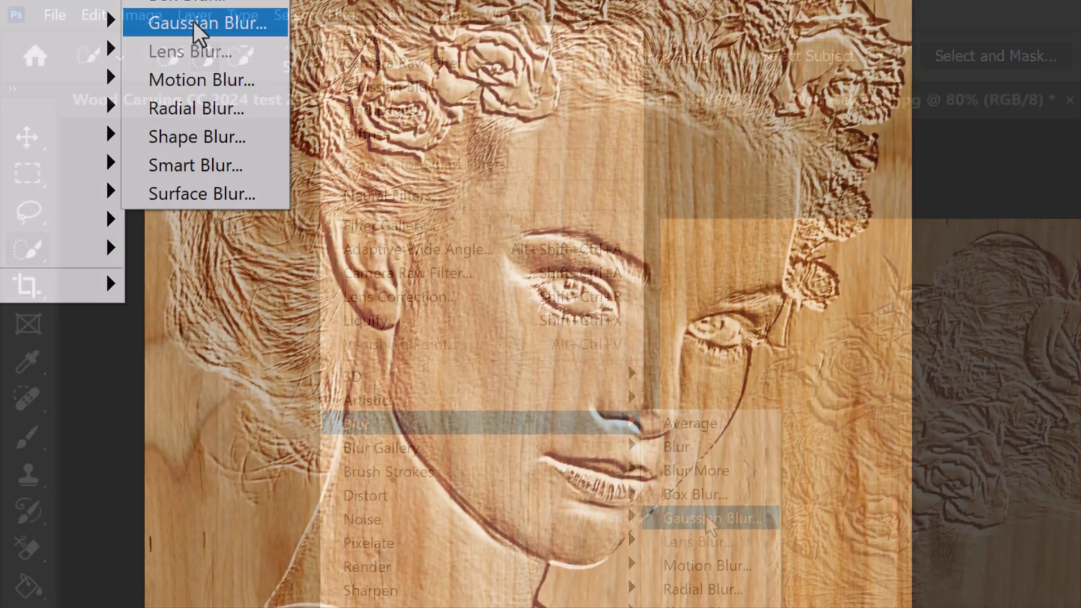
Step: Bring up Gaussian Blur on the duplicate with a 6.0-pixel radius preview
click(709, 518)
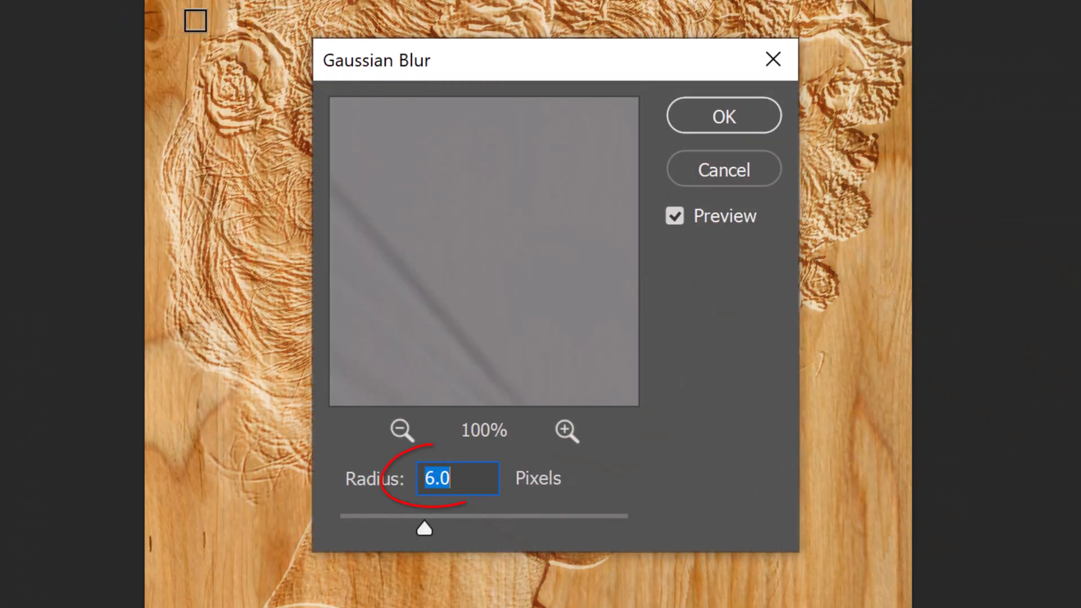